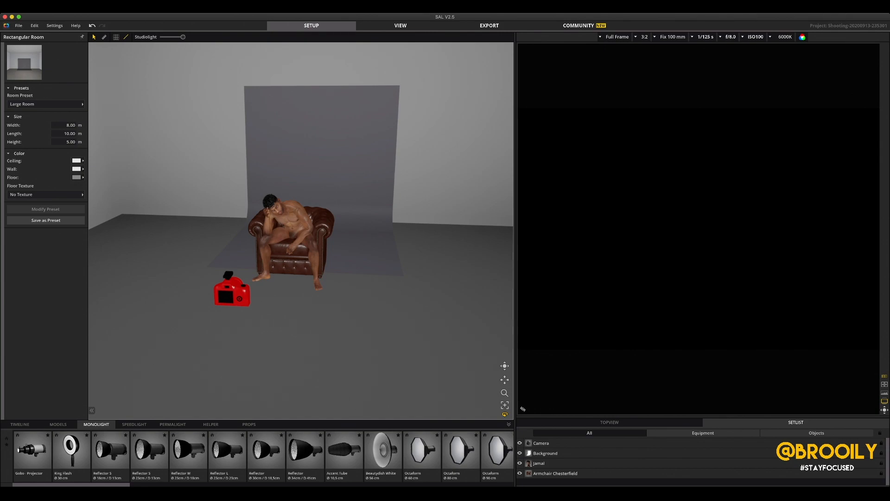
{"action": "left_click_drag", "start_coordinate": [223, 325], "coordinate": [190, 348]}
{"action": "left_click_drag", "start_coordinate": [301, 278], "coordinate": [399, 265]}
{"action": "scroll", "coordinate": [300, 232], "scroll_direction": "down", "scroll_amount": 5}
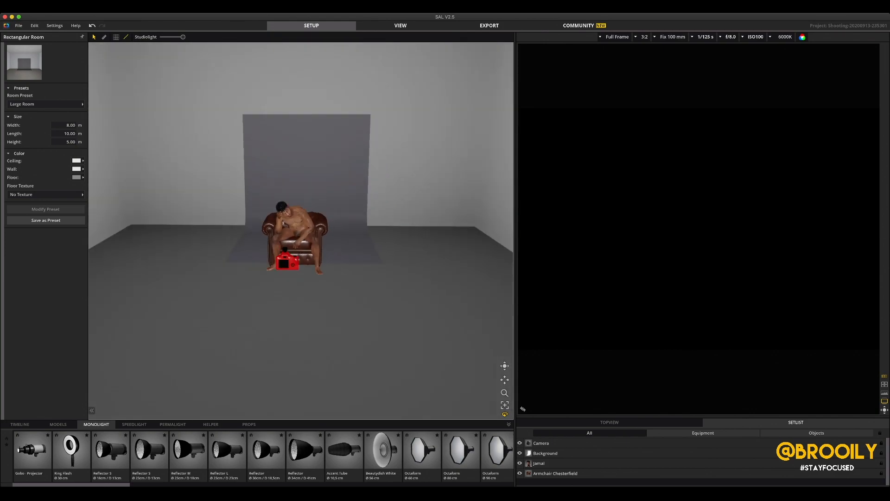
{"action": "left_click_drag", "start_coordinate": [300, 278], "coordinate": [20, 294]}
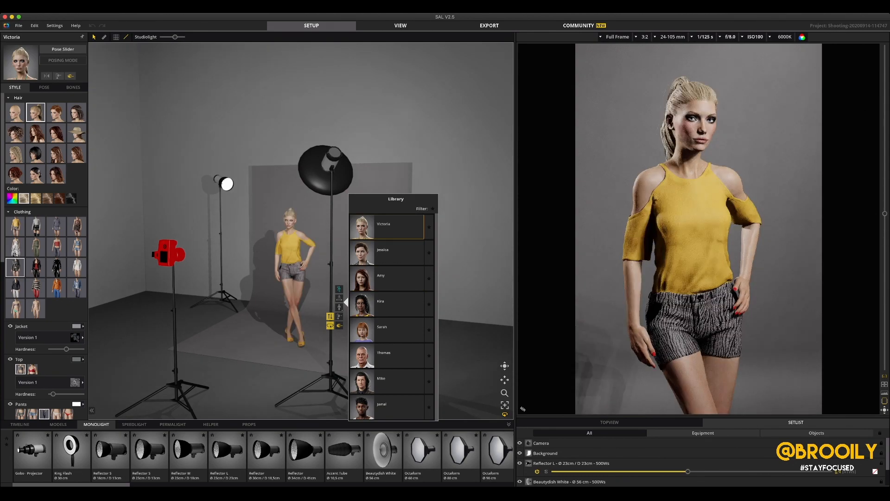
Replace the standing Victoria model with Jamal from the model library and raise his skin tone setting.
{"action": "left_click", "coordinate": [386, 381]}
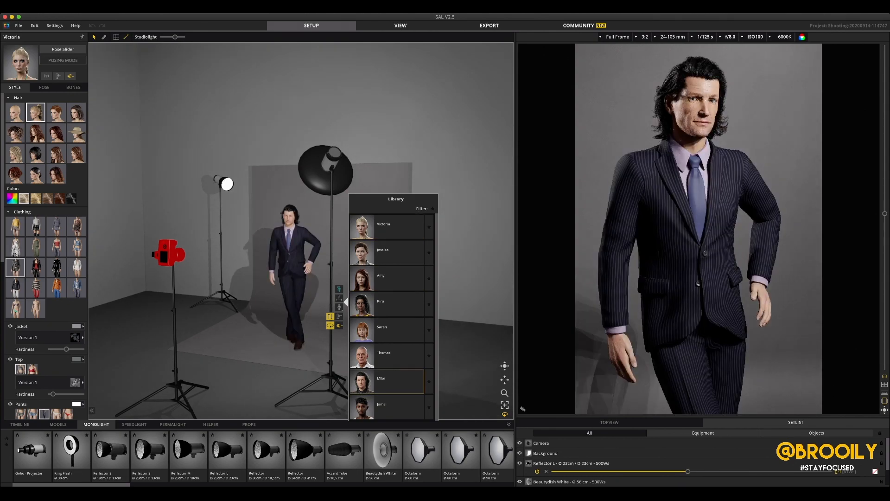
{"action": "left_click", "coordinate": [387, 408]}
{"action": "scroll", "coordinate": [45, 253], "scroll_direction": "down", "scroll_amount": 1}
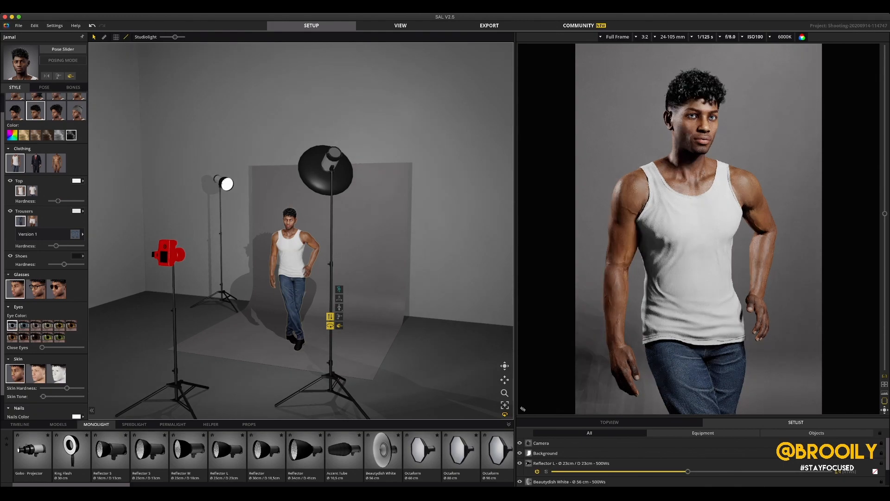
{"action": "left_click_drag", "start_coordinate": [43, 397], "coordinate": [58, 397]}
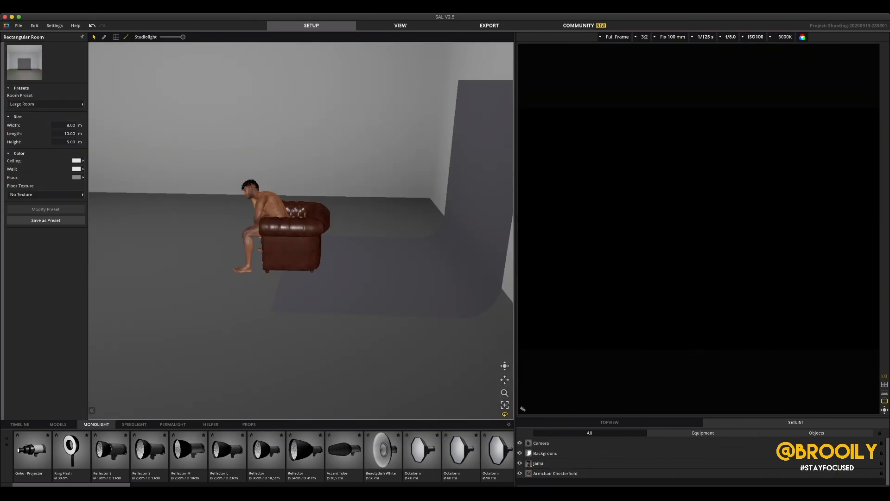
Try several standing preset poses on the Jamal model, ending with the front-facing pose with both hands near the hips.
{"action": "scroll", "coordinate": [301, 230], "scroll_direction": "down", "scroll_amount": 5}
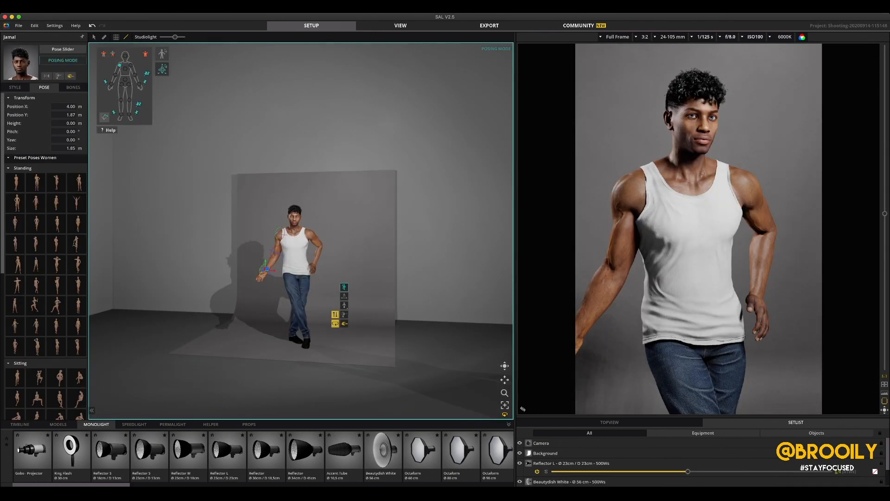
{"action": "left_click", "coordinate": [56, 304]}
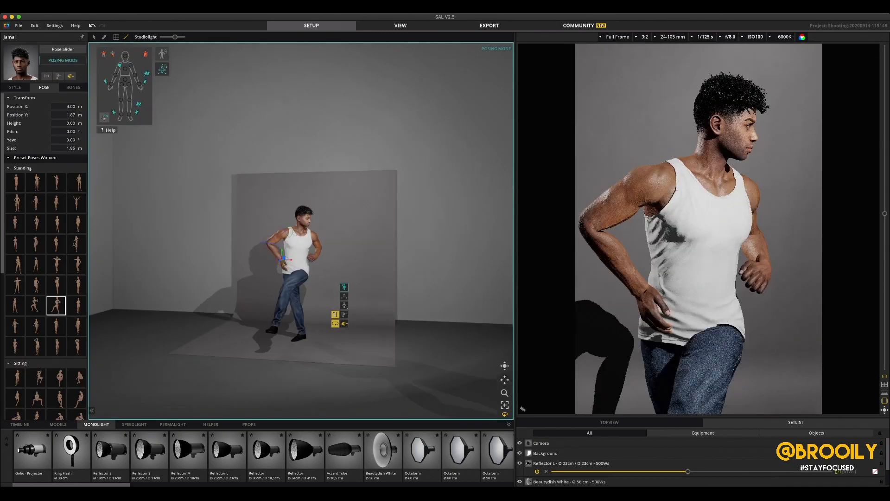
{"action": "left_click", "coordinate": [56, 326]}
{"action": "left_click", "coordinate": [56, 264]}
{"action": "left_click", "coordinate": [35, 244]}
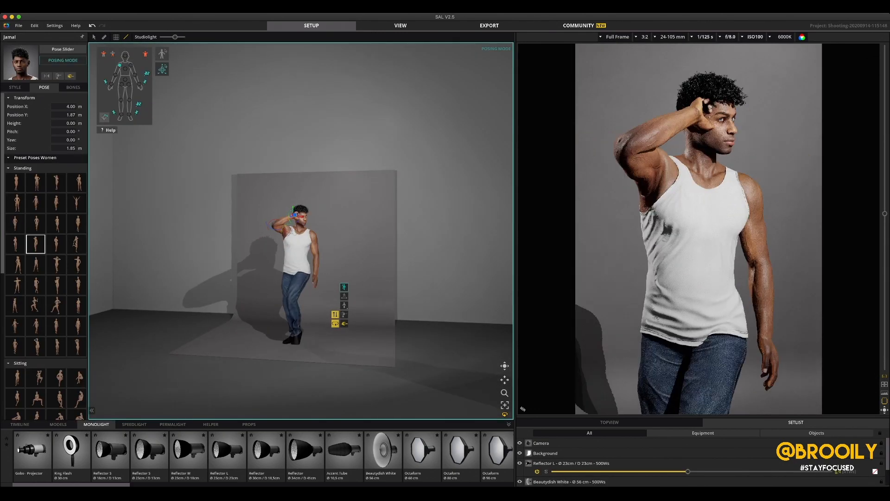
{"action": "left_click", "coordinate": [35, 223]}
Switch to the other posing manipulator and adjust the standing model's pose by hand.
{"action": "scroll", "coordinate": [301, 231], "scroll_direction": "up", "scroll_amount": 3}
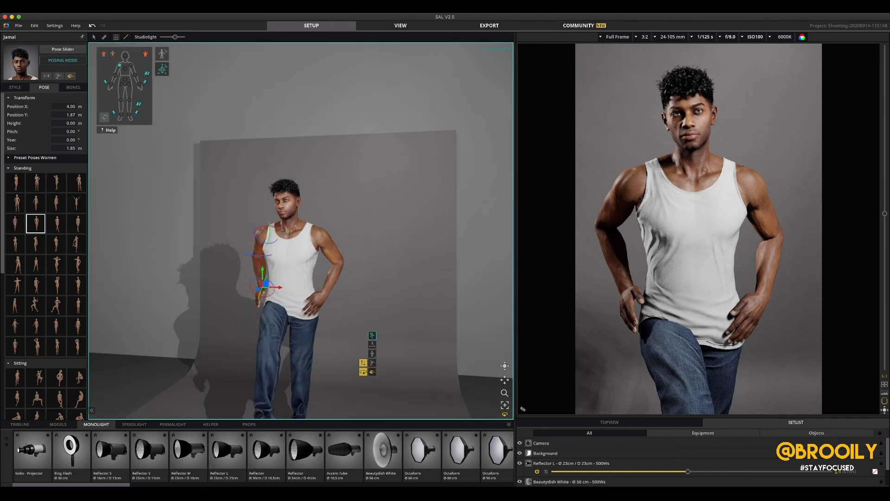
{"action": "scroll", "coordinate": [301, 231], "scroll_direction": "up", "scroll_amount": 2}
{"action": "left_click", "coordinate": [162, 54]}
{"action": "mouse_move", "coordinate": [321, 326]}
{"action": "left_mouse_down"}
{"action": "mouse_move", "coordinate": [400, 290]}
{"action": "mouse_move", "coordinate": [323, 325]}
{"action": "mouse_move", "coordinate": [293, 318]}
{"action": "mouse_move", "coordinate": [226, 195]}
{"action": "mouse_move", "coordinate": [250, 197]}
{"action": "mouse_move", "coordinate": [323, 326]}
{"action": "left_mouse_up"}
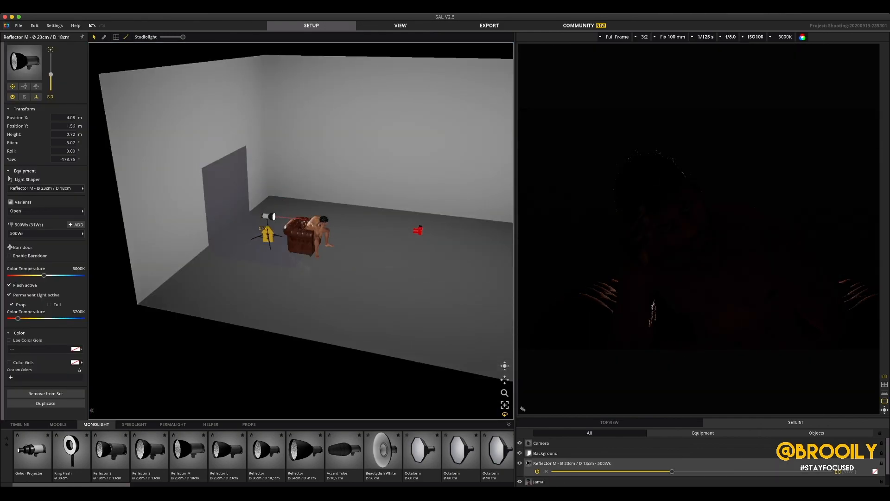
Lower the Reflector M behind the armchair slightly and try tilting its turned head with a pitch of 90°.
{"action": "left_click_drag", "start_coordinate": [267, 235], "coordinate": [268, 237]}
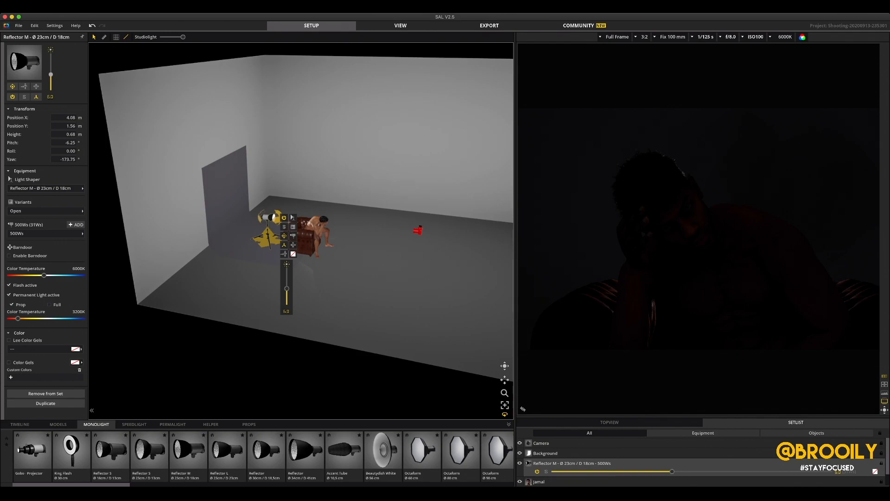
{"action": "left_click_drag", "start_coordinate": [279, 218], "coordinate": [282, 219]}
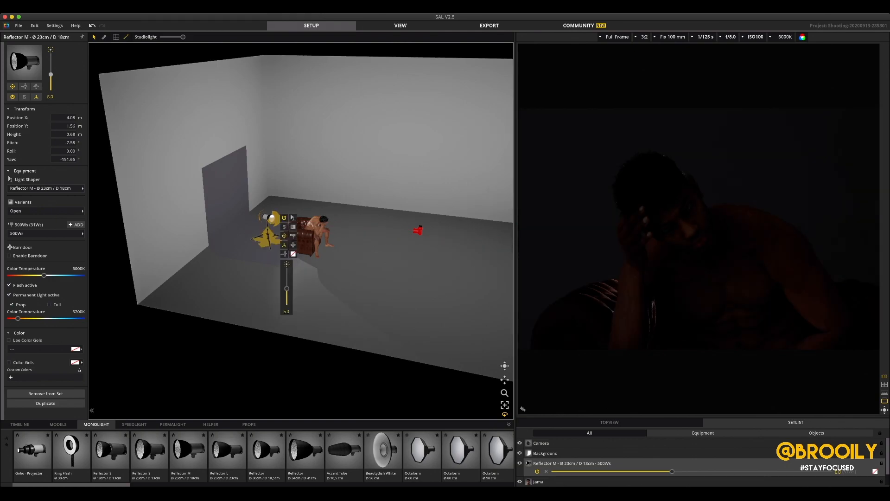
{"action": "double_click", "coordinate": [70, 142]}
{"action": "type", "text": "90"}
{"action": "key", "text": "Return"}
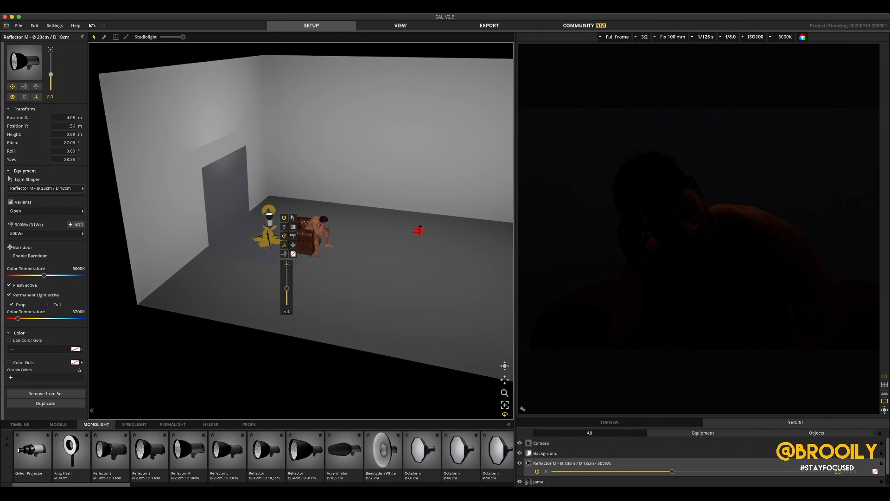
Aim the Reflector M at the backdrop from about 0.48 m high, with about -11.5° pitch and -5.2° yaw, and set its power to about 58 Ws.
{"action": "left_click_drag", "start_coordinate": [269, 209], "coordinate": [252, 217]}
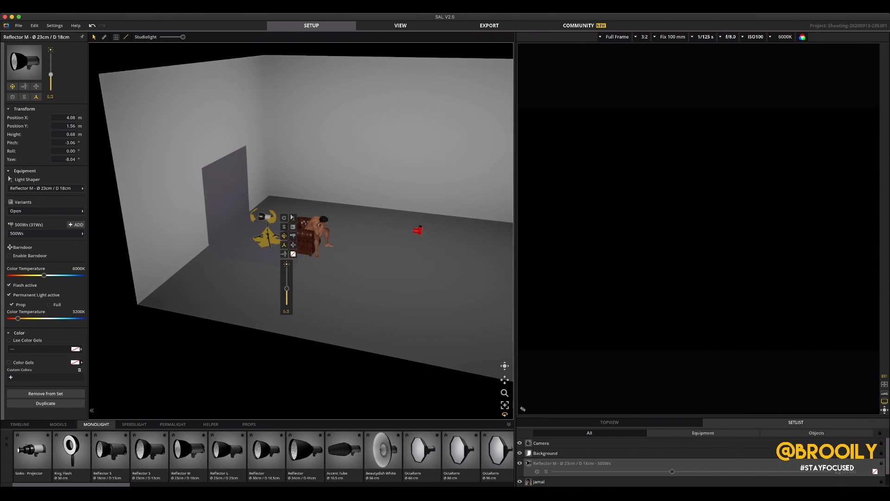
{"action": "left_click_drag", "start_coordinate": [268, 231], "coordinate": [268, 238]}
{"action": "left_click_drag", "start_coordinate": [362, 186], "coordinate": [260, 239]}
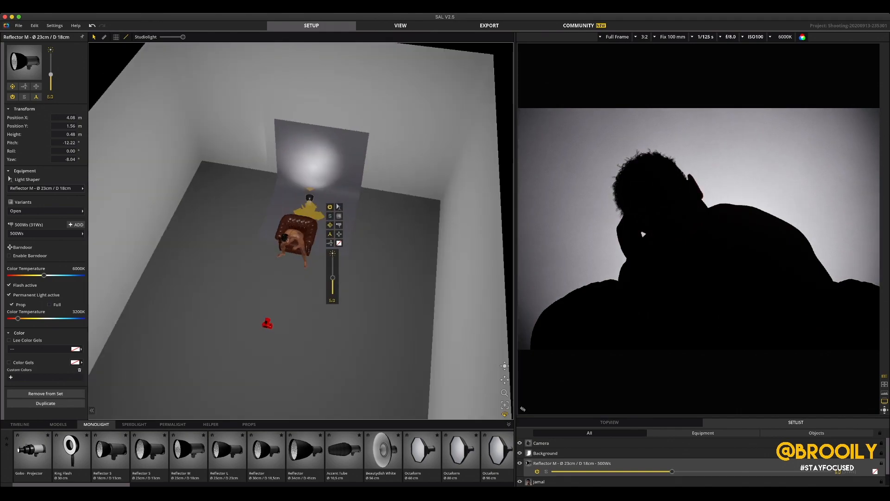
{"action": "left_click_drag", "start_coordinate": [310, 189], "coordinate": [310, 187]}
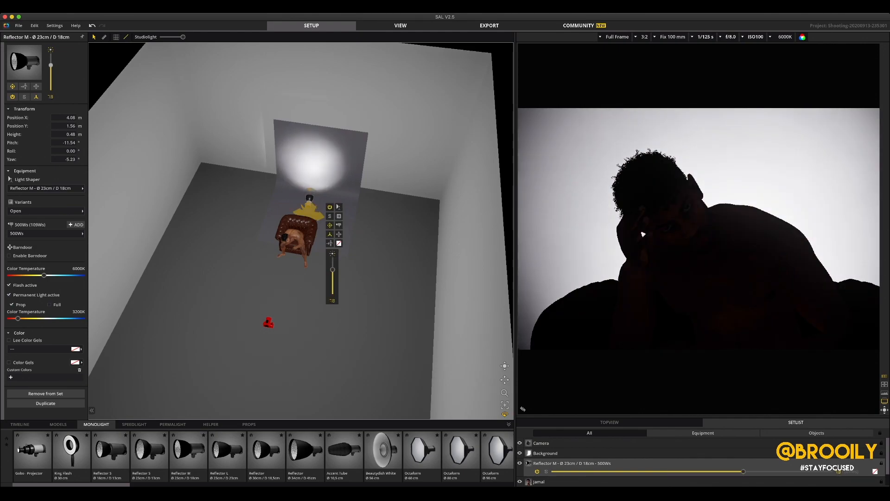
{"action": "left_click_drag", "start_coordinate": [333, 269], "coordinate": [332, 274]}
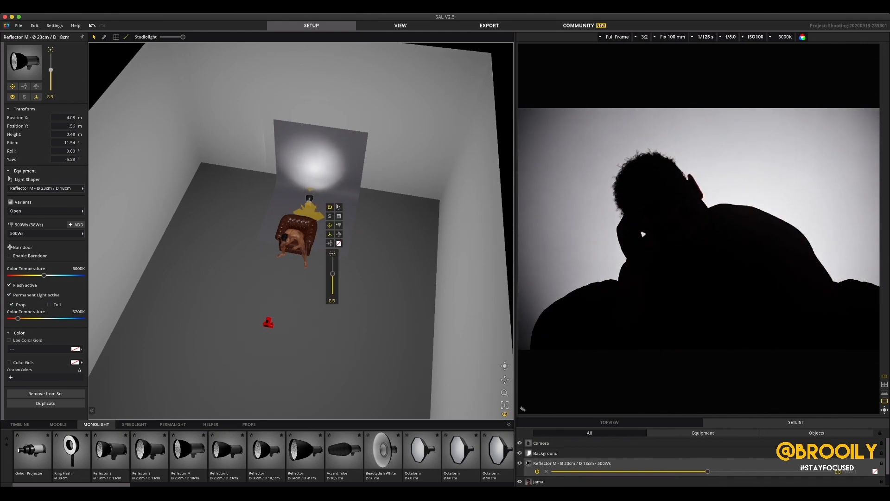
Move the Reflector M to about X 4.06 m, Y 1.82 m and apply the 106 Primary Red gel to it.
{"action": "left_click_drag", "start_coordinate": [371, 324], "coordinate": [264, 276]}
{"action": "left_click_drag", "start_coordinate": [337, 246], "coordinate": [328, 246]}
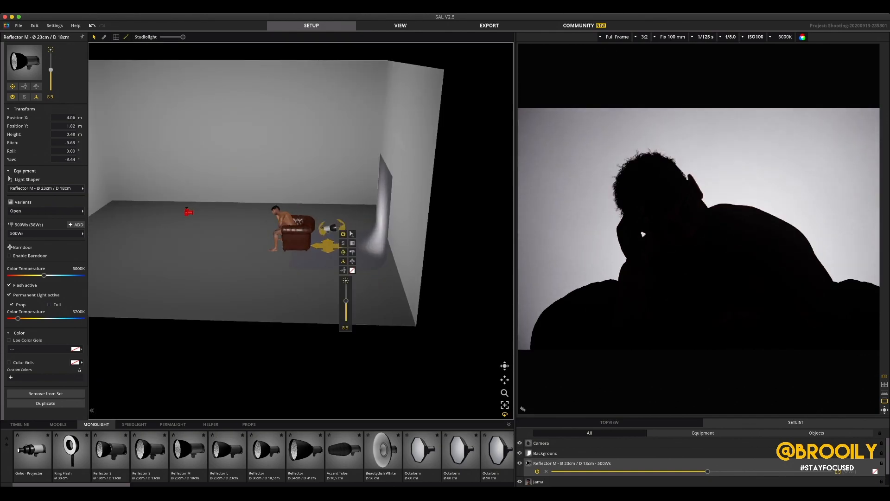
{"action": "left_click", "coordinate": [352, 269]}
{"action": "left_click", "coordinate": [397, 263]}
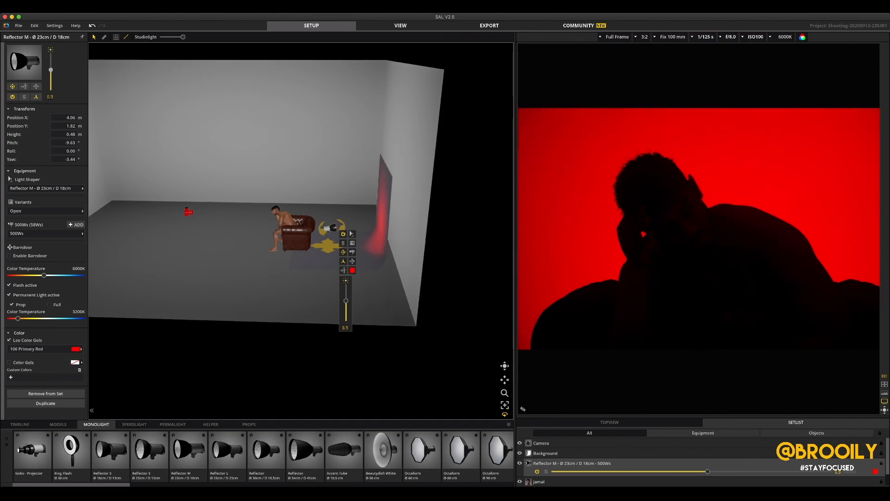
Move the Chesterfield armchair and the seated model forward, placing the armchair at about X 4.15 m, Y 3.29 m.
{"action": "left_click_drag", "start_coordinate": [232, 278], "coordinate": [278, 292]}
{"action": "mouse_move", "coordinate": [283, 225]}
{"action": "left_mouse_down"}
{"action": "mouse_move", "coordinate": [267, 228]}
{"action": "mouse_move", "coordinate": [298, 229]}
{"action": "mouse_move", "coordinate": [283, 232]}
{"action": "left_mouse_up"}
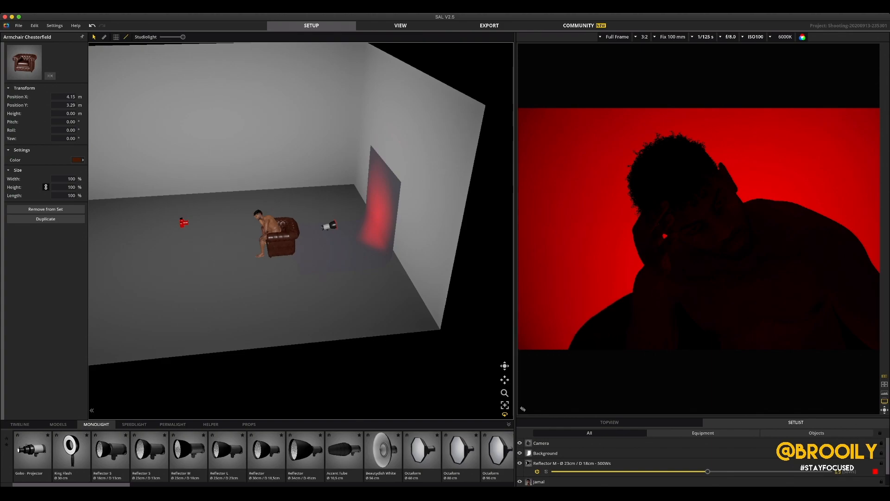
Move the camera back to about X 4.20 m, Y 6.78 m and reframe the model with about 0.38° pitch and -2.31° yaw.
{"action": "middle_click_drag", "start_coordinate": [300, 230], "coordinate": [324, 243]}
{"action": "left_click_drag", "start_coordinate": [352, 297], "coordinate": [320, 320]}
{"action": "left_click", "coordinate": [291, 300]}
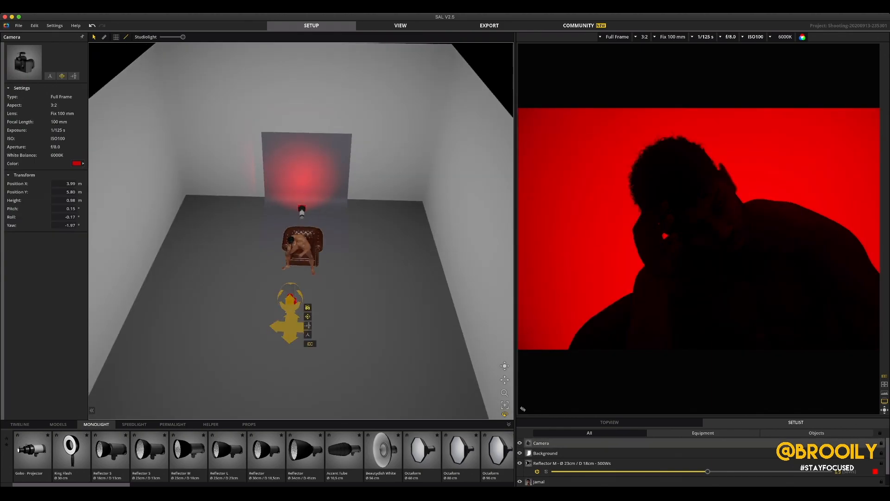
{"action": "left_click_drag", "start_coordinate": [291, 326], "coordinate": [293, 362]}
{"action": "left_click", "coordinate": [316, 360]}
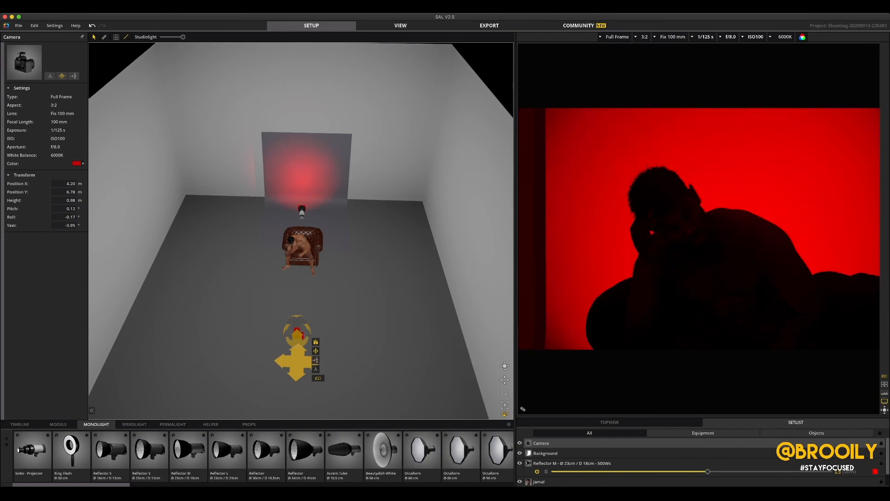
{"action": "left_click_drag", "start_coordinate": [297, 341], "coordinate": [304, 339]}
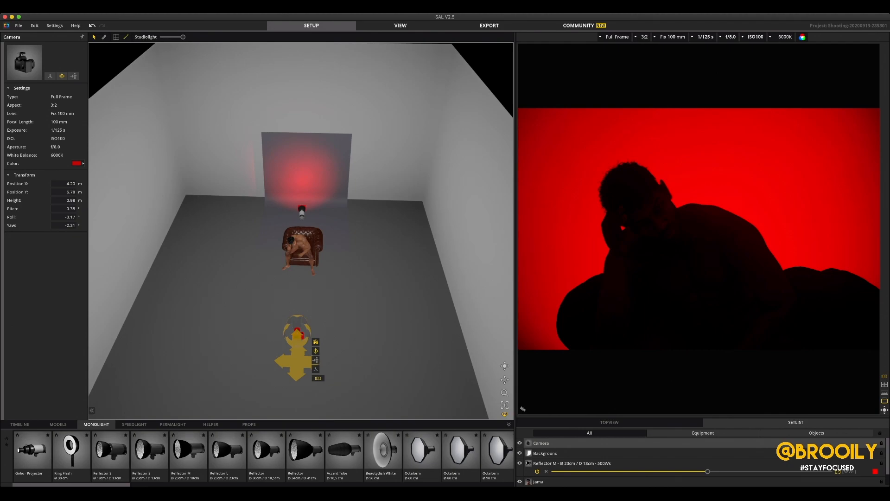
Set the camera aperture to f/9.0.
{"action": "left_click", "coordinate": [730, 36]}
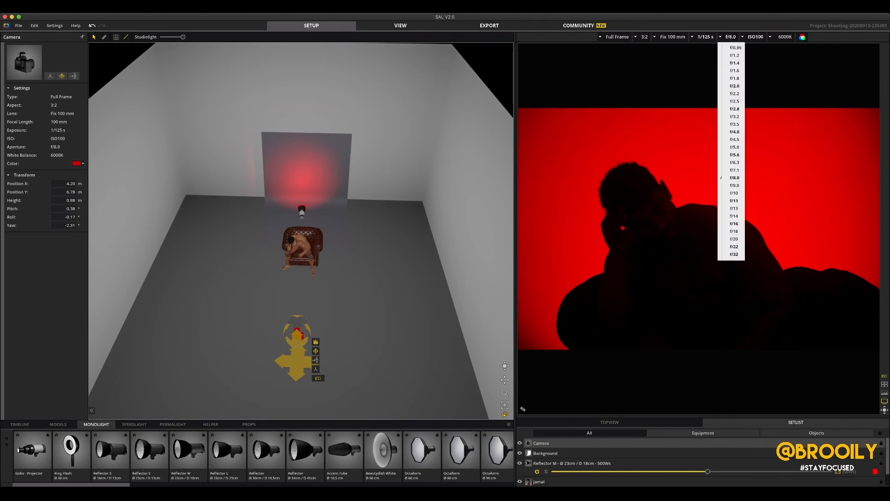
{"action": "left_click", "coordinate": [730, 36]}
{"action": "left_click", "coordinate": [734, 185]}
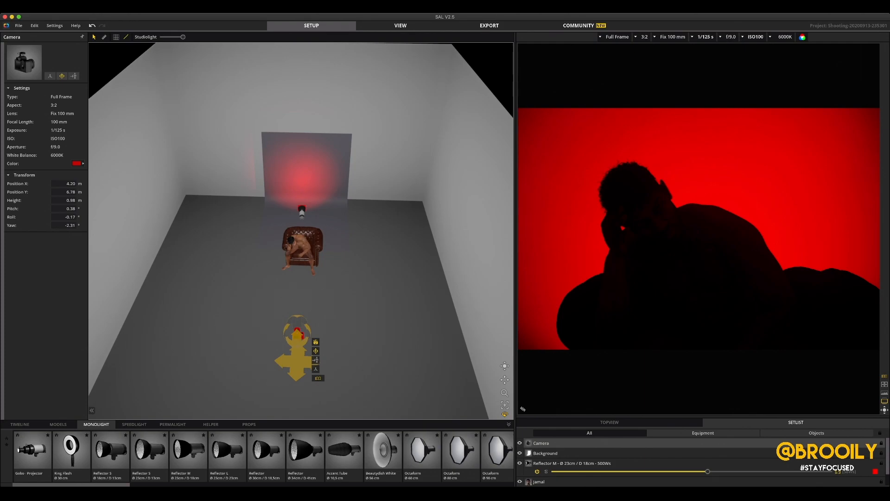
Fit the red background reflector with Grid No. 4 | 40° and move it closer to the armchair, to about X 3.92 m, Y 2.64 m.
{"action": "left_click", "coordinate": [302, 212]}
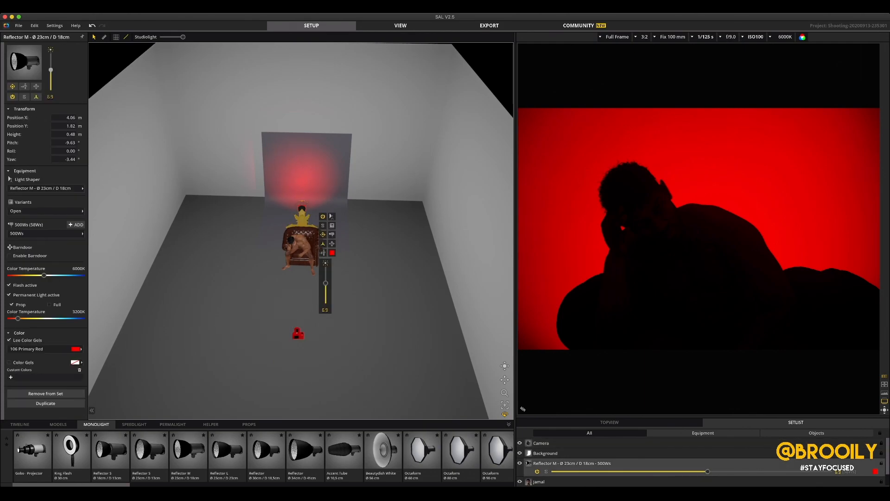
{"action": "left_click", "coordinate": [332, 216]}
{"action": "left_click", "coordinate": [384, 282]}
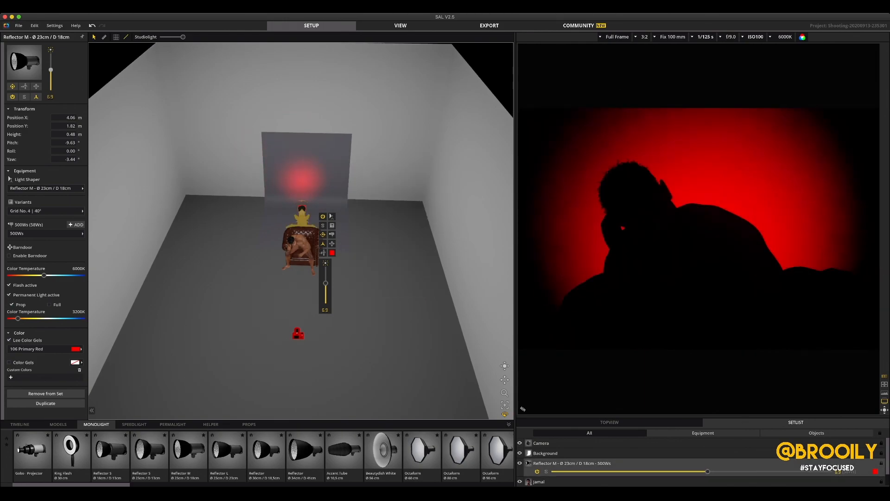
{"action": "left_click_drag", "start_coordinate": [223, 302], "coordinate": [357, 309]}
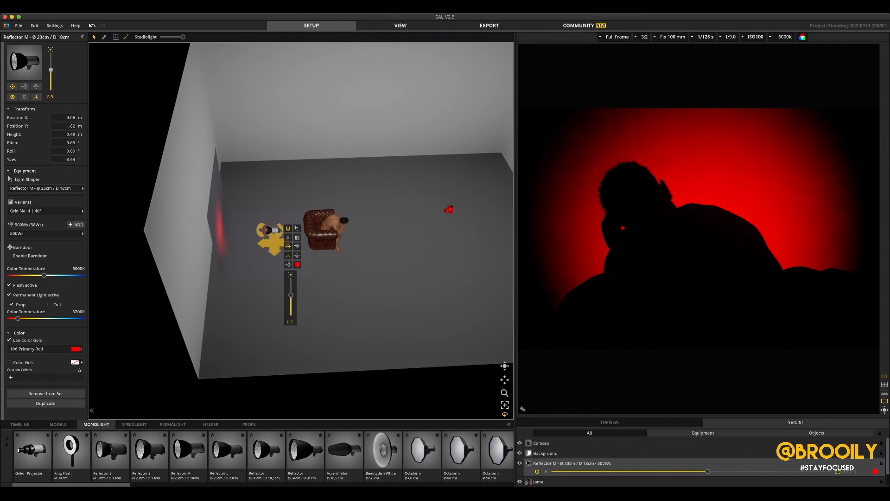
{"action": "left_click_drag", "start_coordinate": [271, 237], "coordinate": [298, 244]}
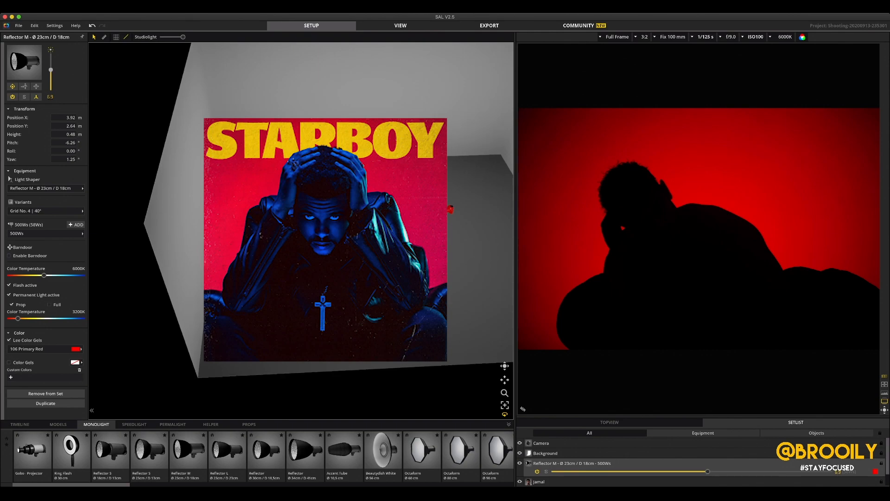
{"action": "key", "text": "Escape"}
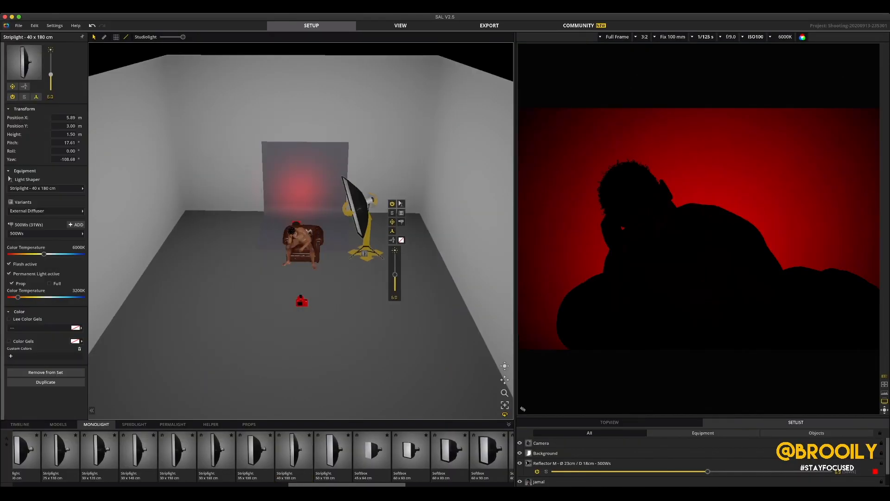
Reposition the 40 x 180 cm striplight beside the armchair at about X 6.22 m, Y 3.21 m.
{"action": "left_click_drag", "start_coordinate": [369, 251], "coordinate": [376, 255]}
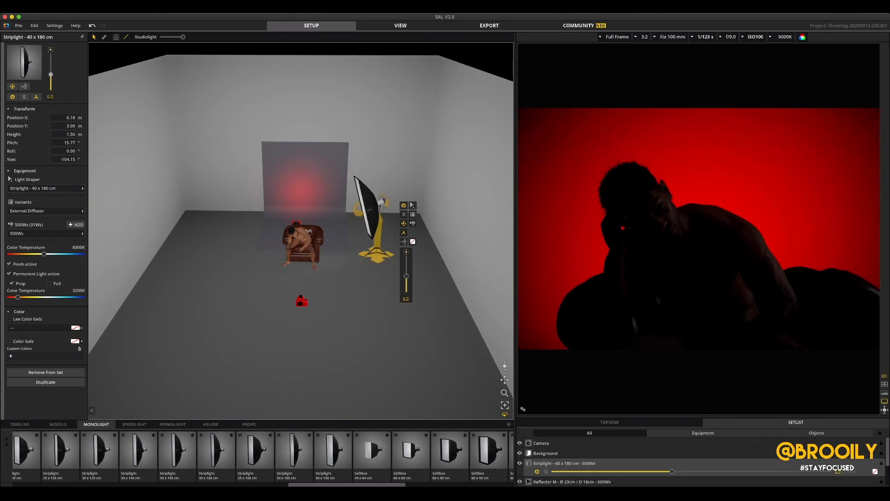
{"action": "mouse_move", "coordinate": [376, 255]}
{"action": "left_mouse_down"}
{"action": "mouse_move", "coordinate": [377, 264]}
{"action": "mouse_move", "coordinate": [388, 243]}
{"action": "left_mouse_up"}
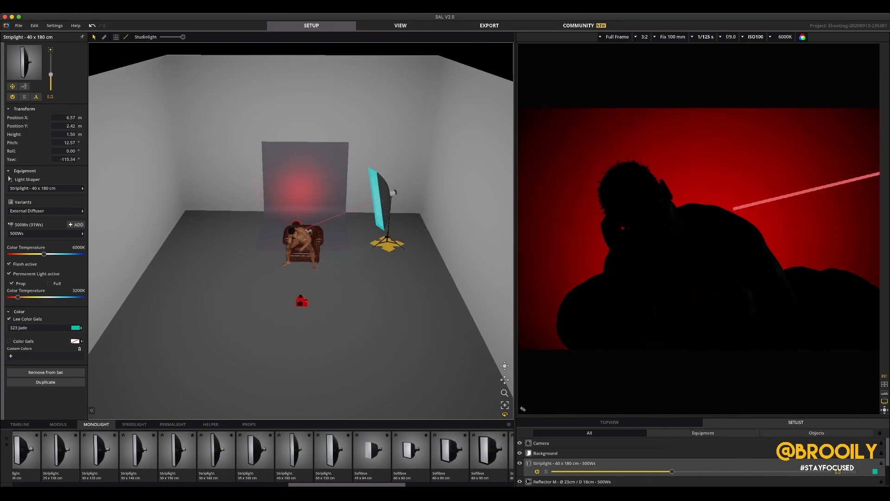
{"action": "mouse_move", "coordinate": [388, 243]}
{"action": "left_mouse_down"}
{"action": "mouse_move", "coordinate": [379, 255]}
{"action": "mouse_move", "coordinate": [349, 254]}
{"action": "mouse_move", "coordinate": [377, 249]}
{"action": "mouse_move", "coordinate": [378, 256]}
{"action": "left_mouse_up"}
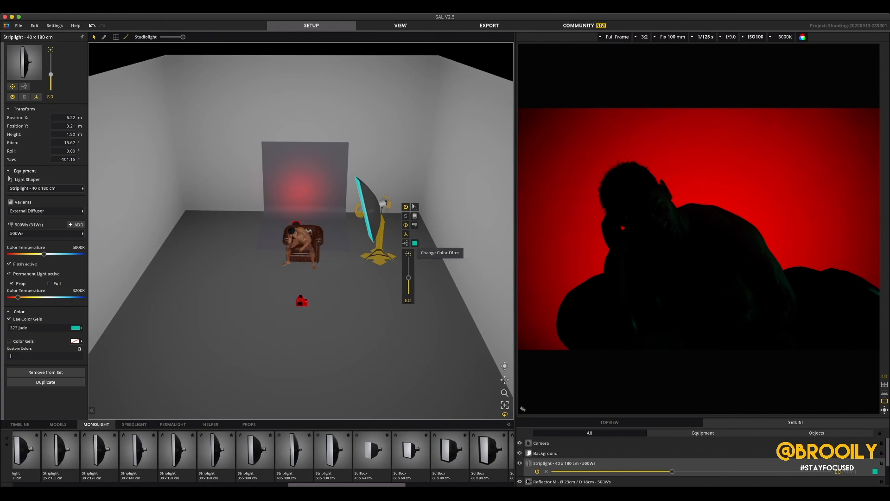
Try the 139 Primary Green gel on the 40 x 180 cm striplight.
{"action": "left_click", "coordinate": [415, 243]}
{"action": "scroll", "coordinate": [462, 251], "scroll_direction": "down", "scroll_amount": 5}
{"action": "scroll", "coordinate": [462, 250], "scroll_direction": "down", "scroll_amount": 6}
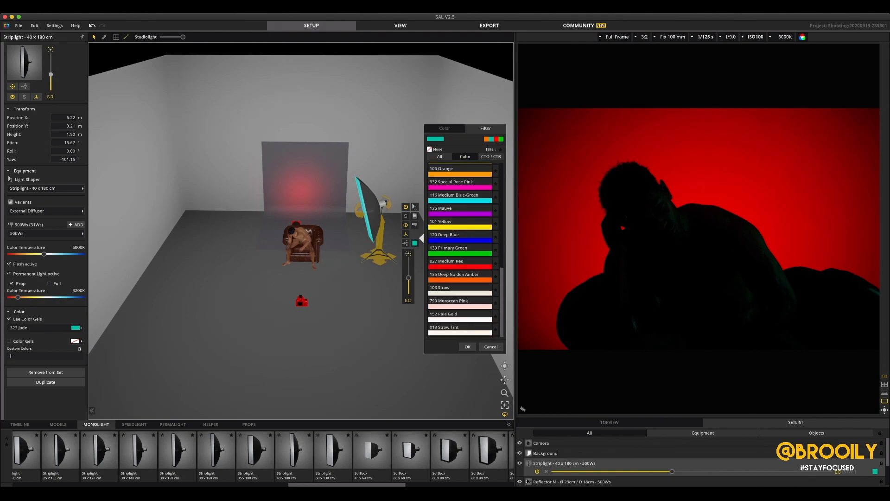
{"action": "left_click", "coordinate": [460, 251]}
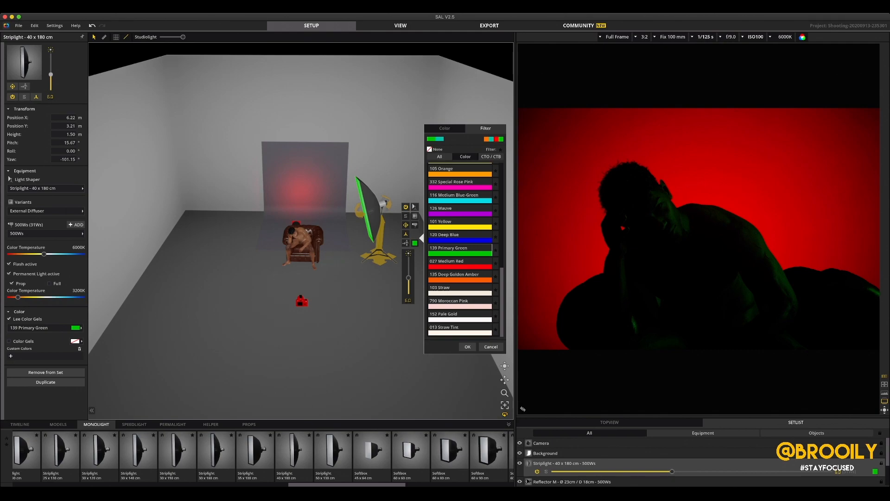
{"action": "left_click", "coordinate": [467, 346]}
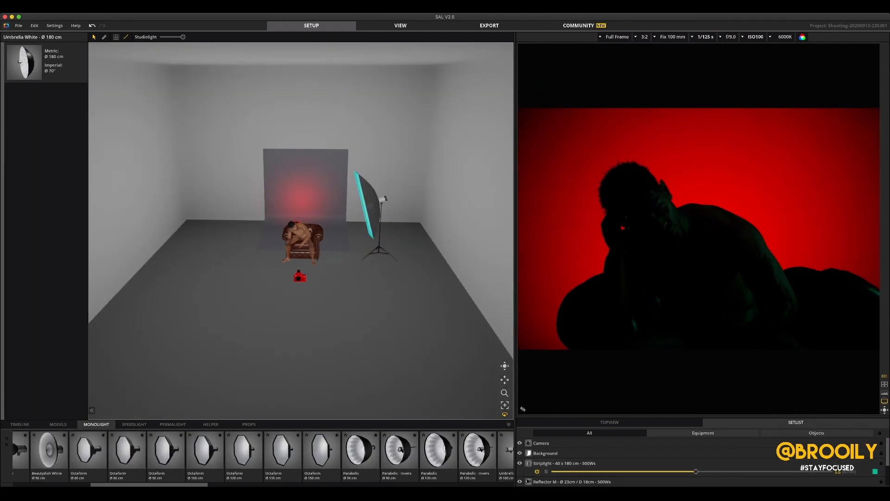
Add a 135 cm Octaform above the front of the armchair at about X 3.81 m, Y 4.69 m, and set the camera aperture to f/8.0.
{"action": "left_click_drag", "start_coordinate": [282, 450], "coordinate": [300, 221]}
{"action": "left_click_drag", "start_coordinate": [223, 288], "coordinate": [367, 320]}
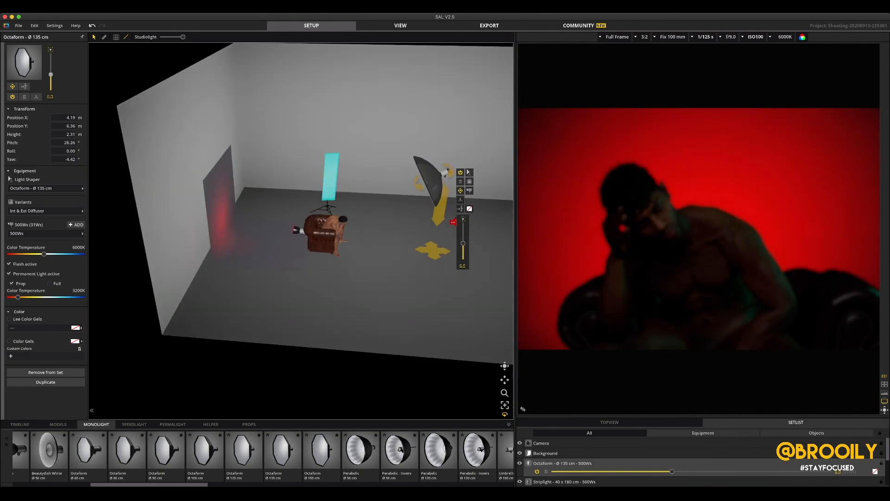
{"action": "left_click_drag", "start_coordinate": [437, 250], "coordinate": [422, 255]}
{"action": "left_click", "coordinate": [453, 222]}
{"action": "left_click_drag", "start_coordinate": [353, 297], "coordinate": [204, 302]}
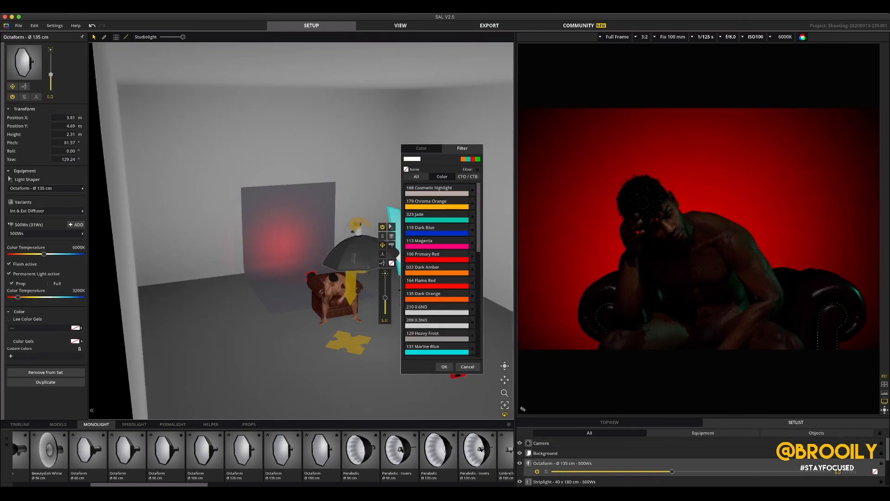
Apply the 119 Dark Blue gel to the 135 cm Octaform and raise its power to about 9.6.
{"action": "left_click", "coordinate": [437, 231]}
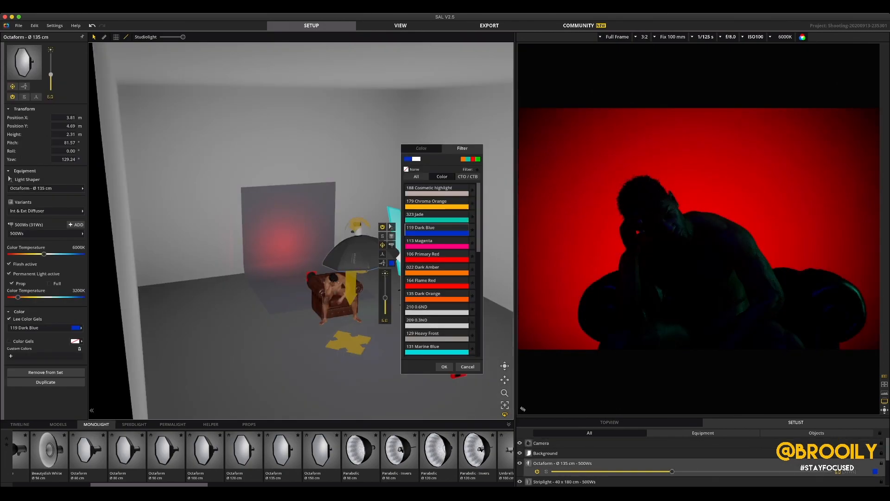
{"action": "key", "text": "Return"}
{"action": "left_click_drag", "start_coordinate": [672, 471], "coordinate": [814, 471]}
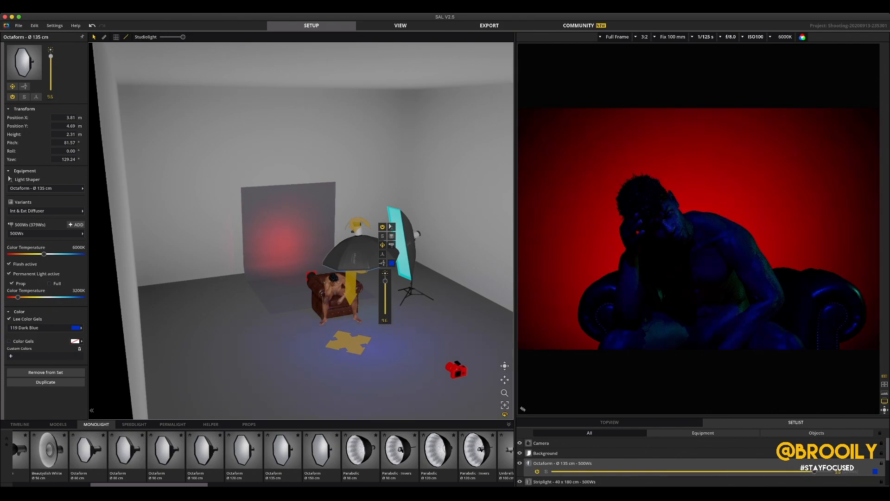
Lower the blue Octaform to about 1.98 m and center it in front of the model at about X 4.27 m, Y 4.65 m.
{"action": "left_click_drag", "start_coordinate": [302, 163], "coordinate": [213, 158]}
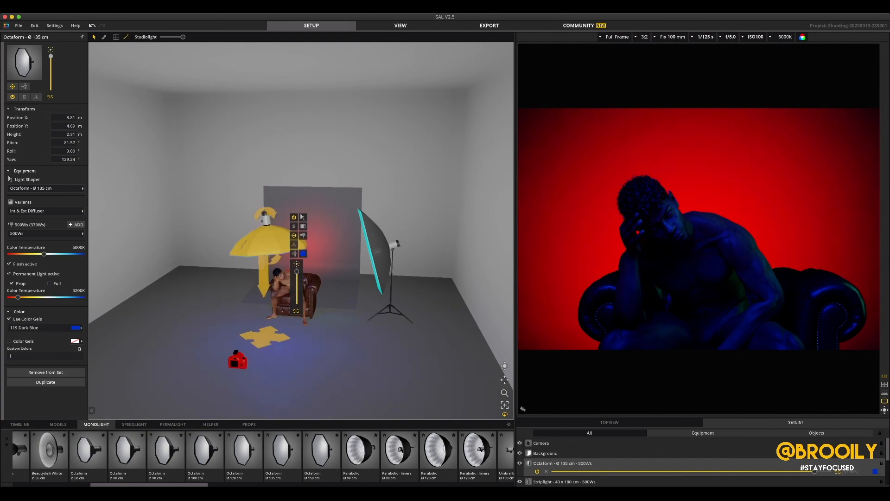
{"action": "left_click_drag", "start_coordinate": [263, 280], "coordinate": [264, 300]}
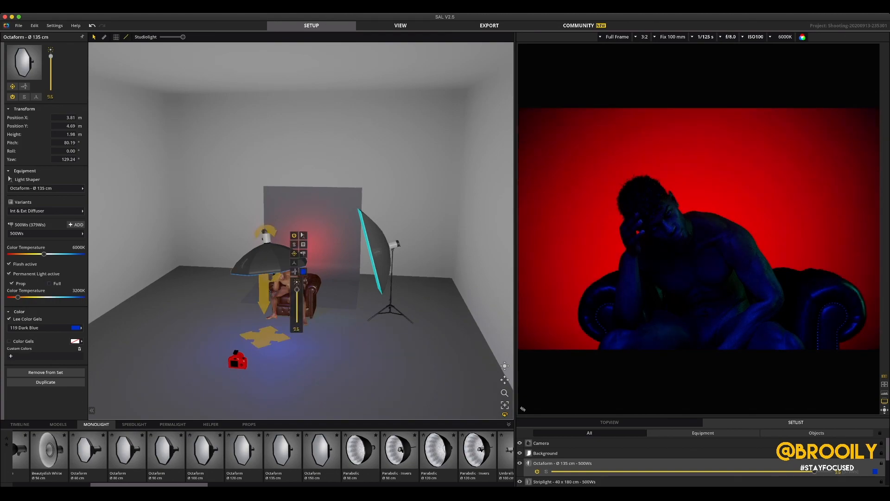
{"action": "left_click_drag", "start_coordinate": [279, 352], "coordinate": [320, 371]}
{"action": "left_click_drag", "start_coordinate": [317, 324], "coordinate": [316, 330]}
{"action": "left_click_drag", "start_coordinate": [353, 279], "coordinate": [281, 256]}
{"action": "left_click_drag", "start_coordinate": [218, 350], "coordinate": [238, 359]}
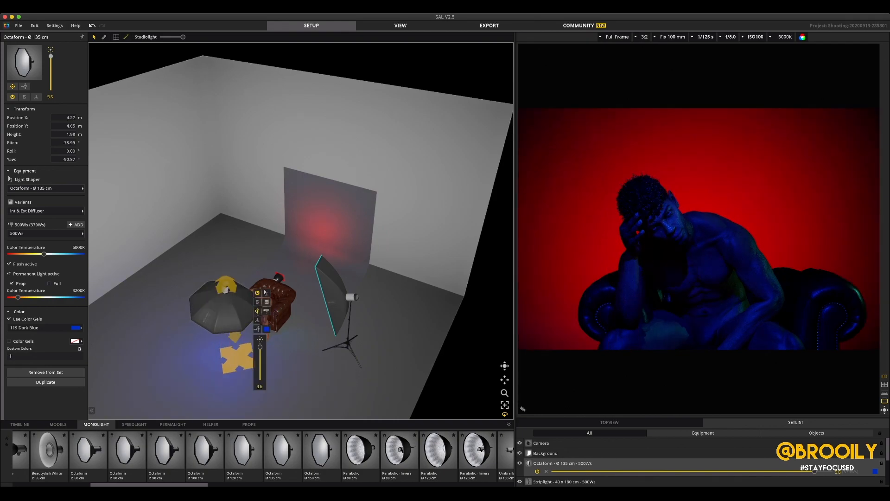
{"action": "left_click", "coordinate": [199, 353]}
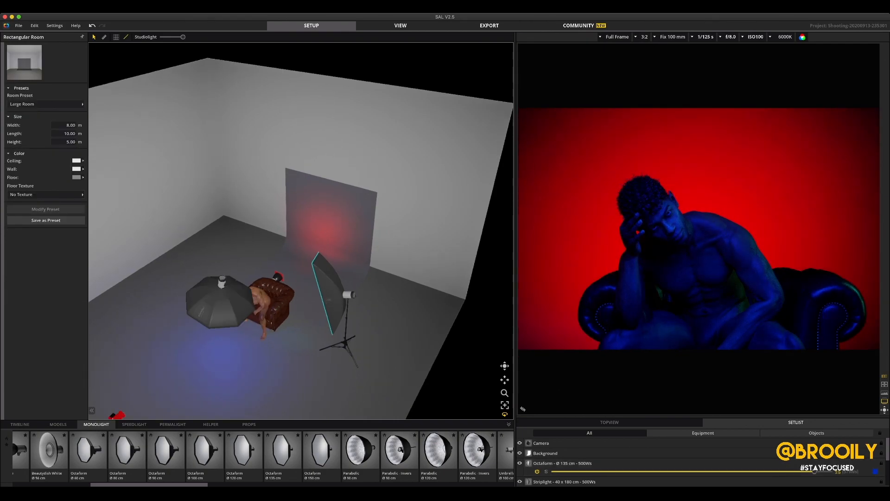
Tilt the blue Octaform almost straight down, to a pitch of about 88°.
{"action": "left_click_drag", "start_coordinate": [195, 278], "coordinate": [297, 255]}
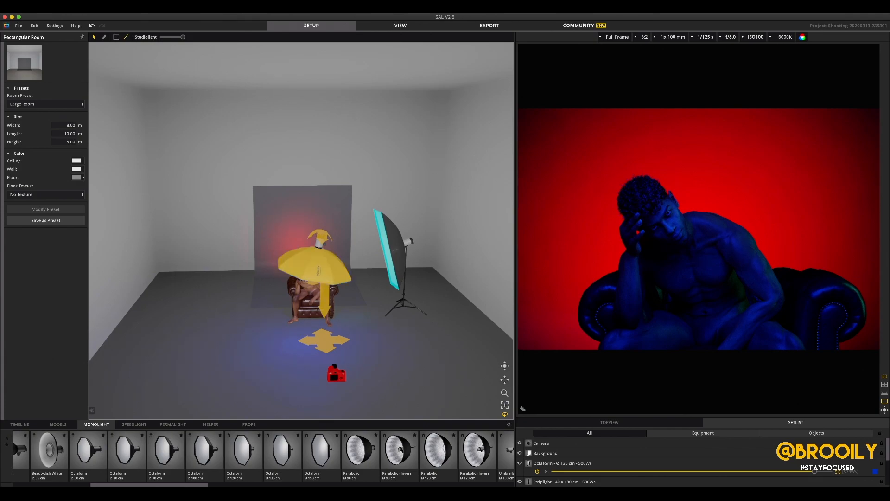
{"action": "left_click_drag", "start_coordinate": [260, 260], "coordinate": [308, 329]}
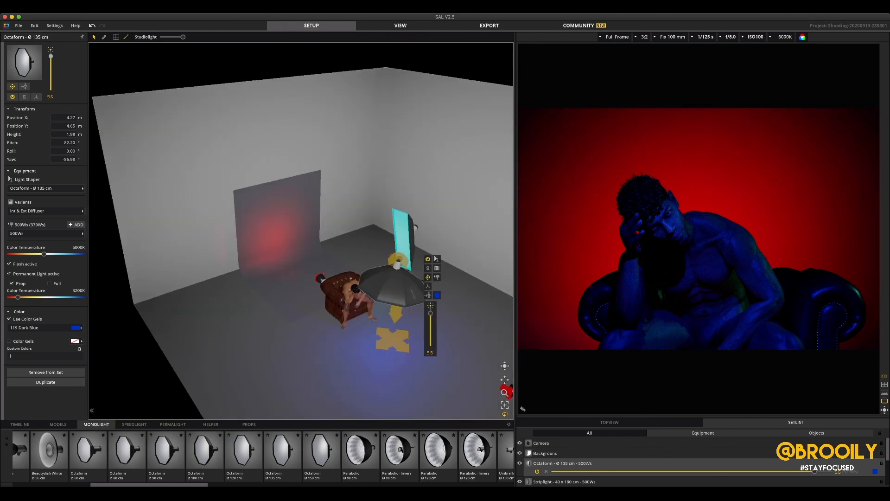
{"action": "left_click_drag", "start_coordinate": [394, 297], "coordinate": [396, 293]}
{"action": "left_click_drag", "start_coordinate": [398, 258], "coordinate": [401, 258]}
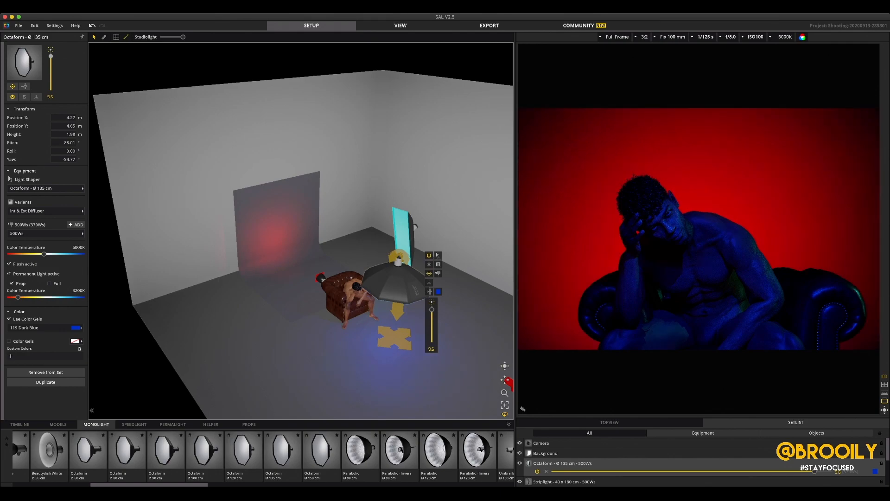
{"action": "key", "text": "Escape"}
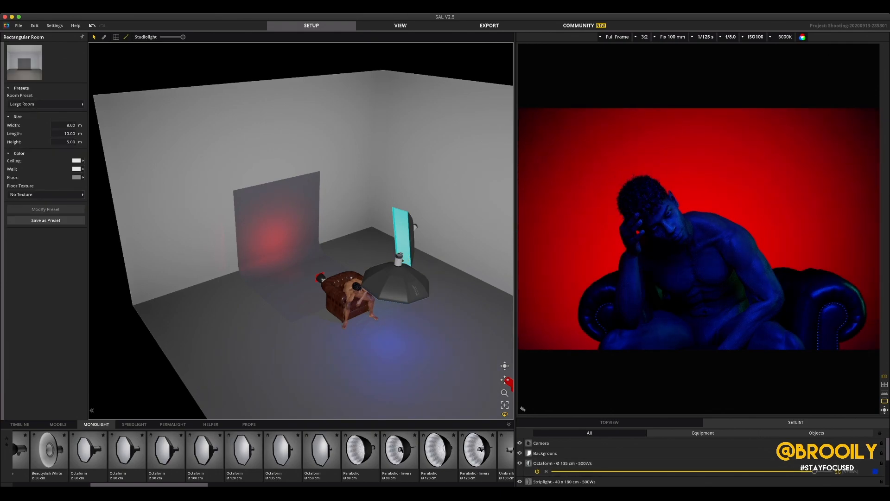
Move the jade striplight closer to the model at about X 5.86 m, Y 3.79 m, with about 18.86° pitch and -85.73° yaw.
{"action": "left_click", "coordinate": [402, 236]}
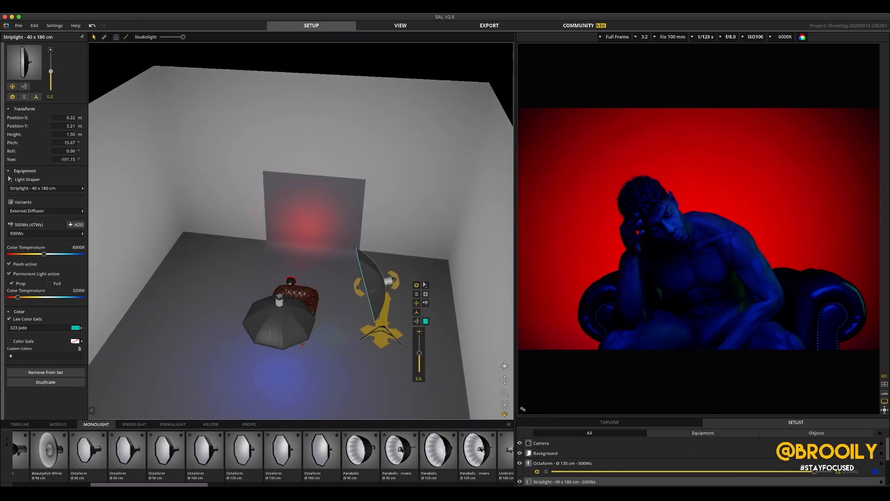
{"action": "left_click_drag", "start_coordinate": [368, 320], "coordinate": [347, 356]}
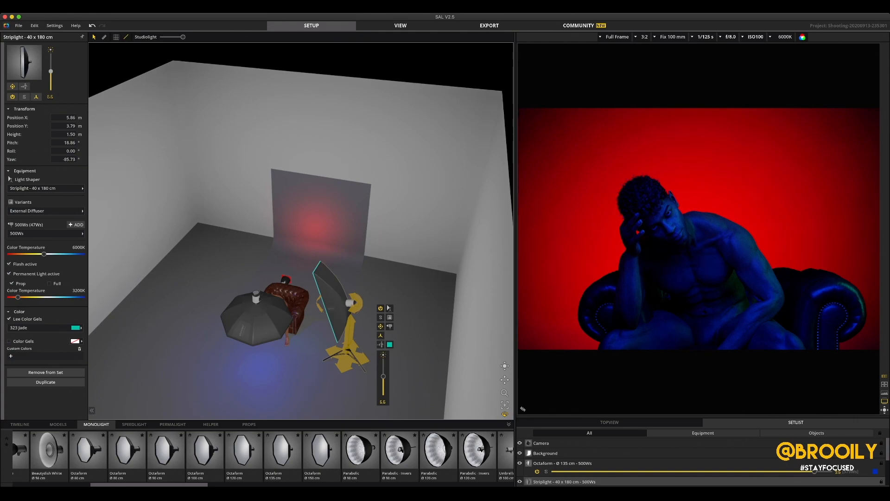
{"action": "middle_click_drag", "start_coordinate": [301, 231], "coordinate": [320, 163]}
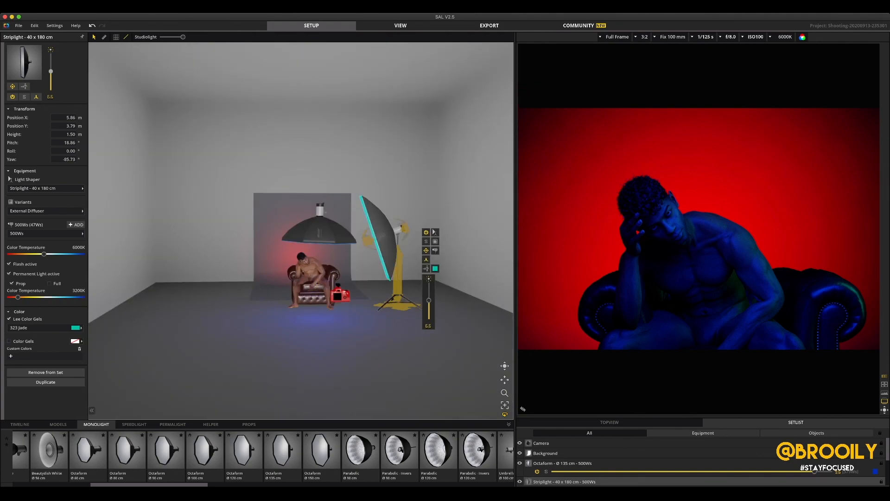
{"action": "key", "text": "Escape"}
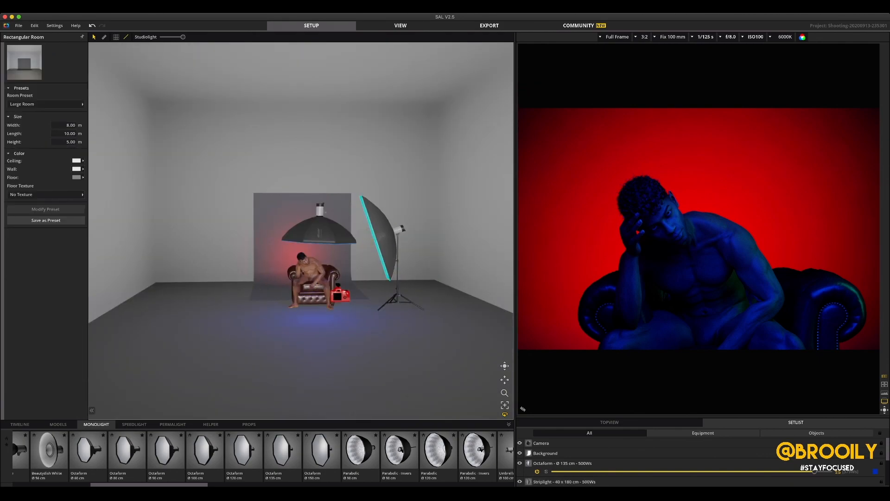